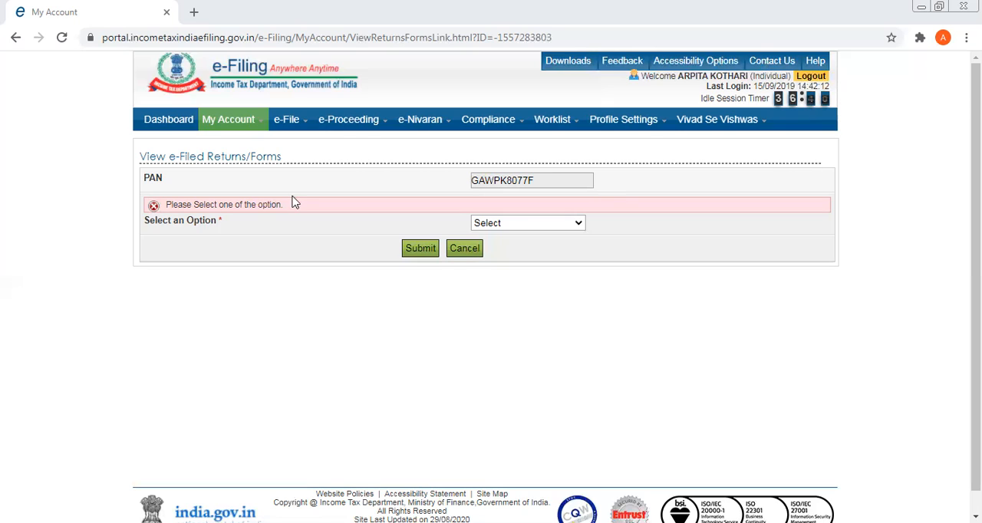
Show the list of e-filed Income Tax Returns for the account's PAN.
{"action": "left_click", "coordinate": [579, 225]}
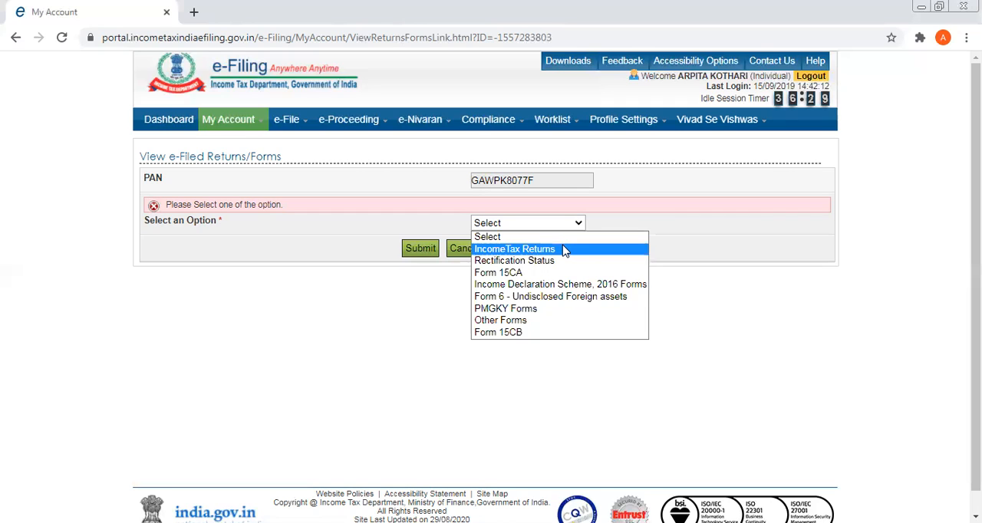
{"action": "left_click", "coordinate": [565, 251]}
{"action": "left_click", "coordinate": [418, 253]}
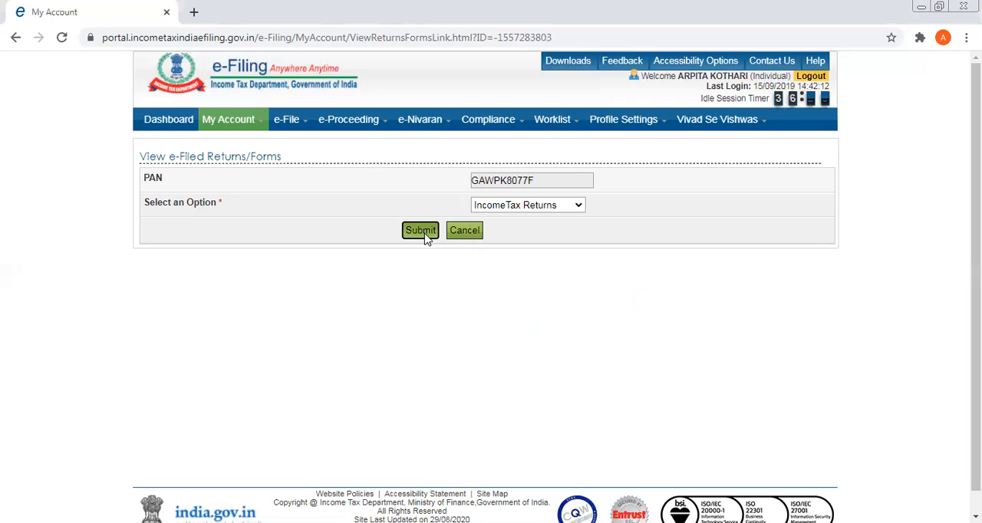
{"action": "left_click", "coordinate": [420, 231]}
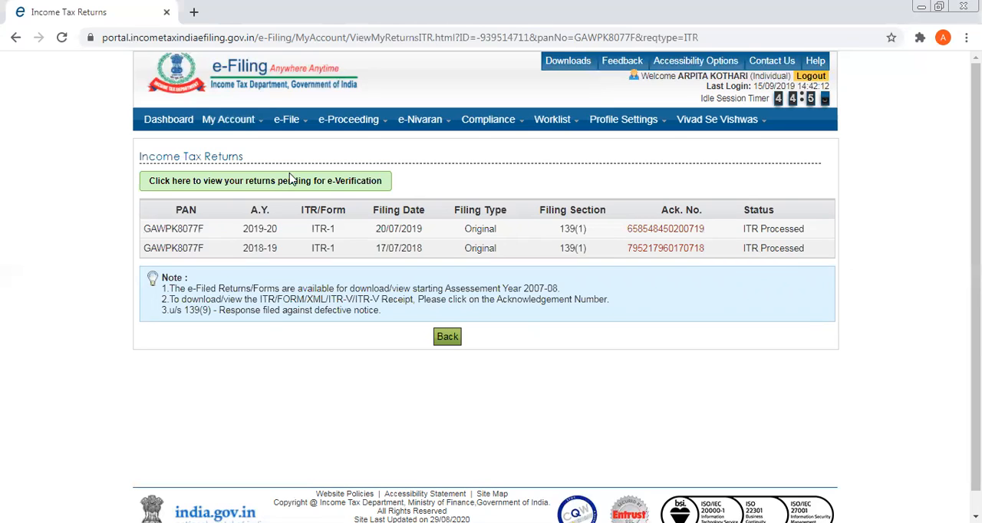
Start an e-filed income tax return for assessment year 2020-21 using form ITR-1.
{"action": "mouse_move", "coordinate": [247, 125]}
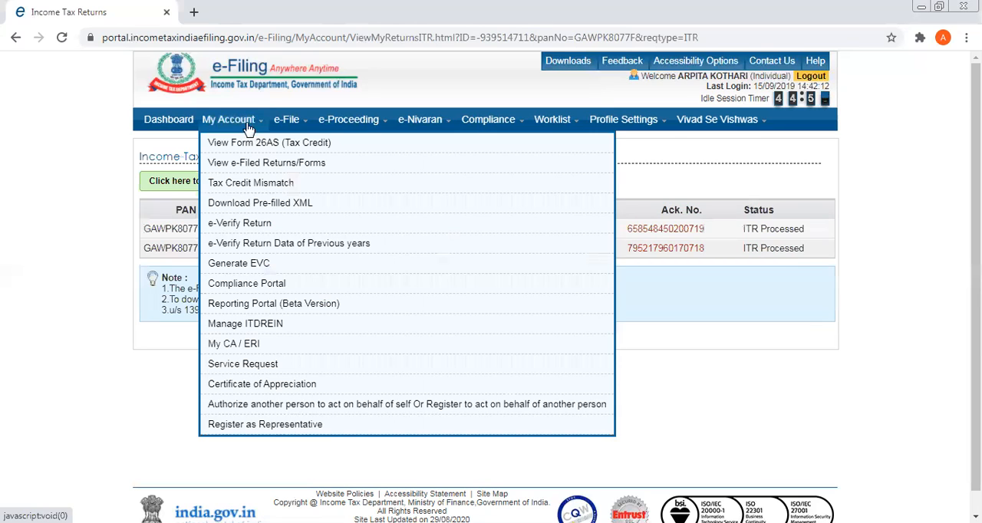
{"action": "mouse_move", "coordinate": [290, 128]}
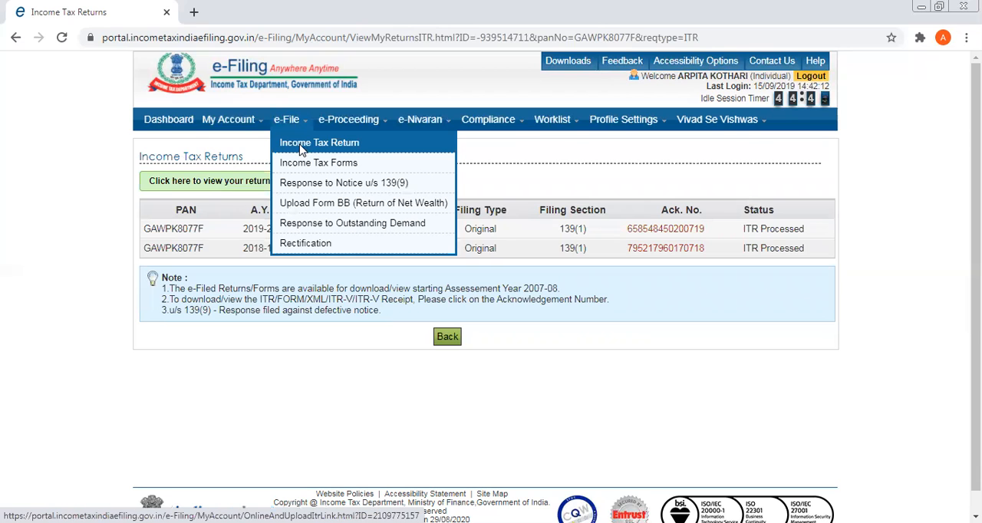
{"action": "left_click", "coordinate": [300, 150]}
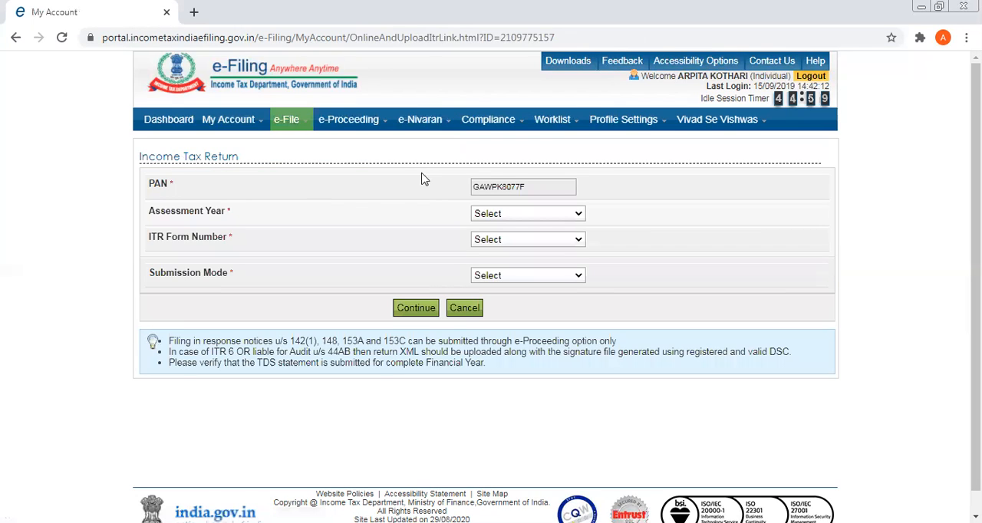
{"action": "left_click", "coordinate": [579, 218]}
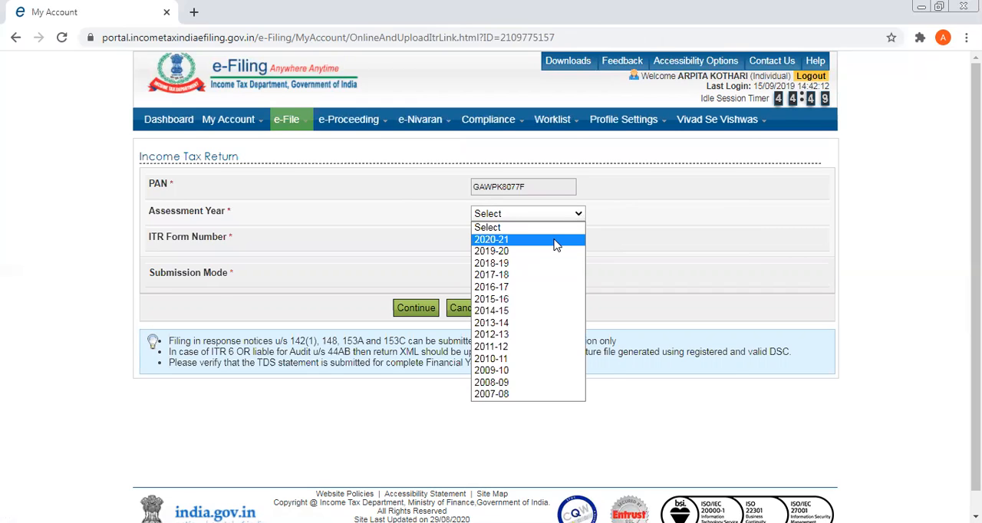
{"action": "left_click", "coordinate": [556, 242]}
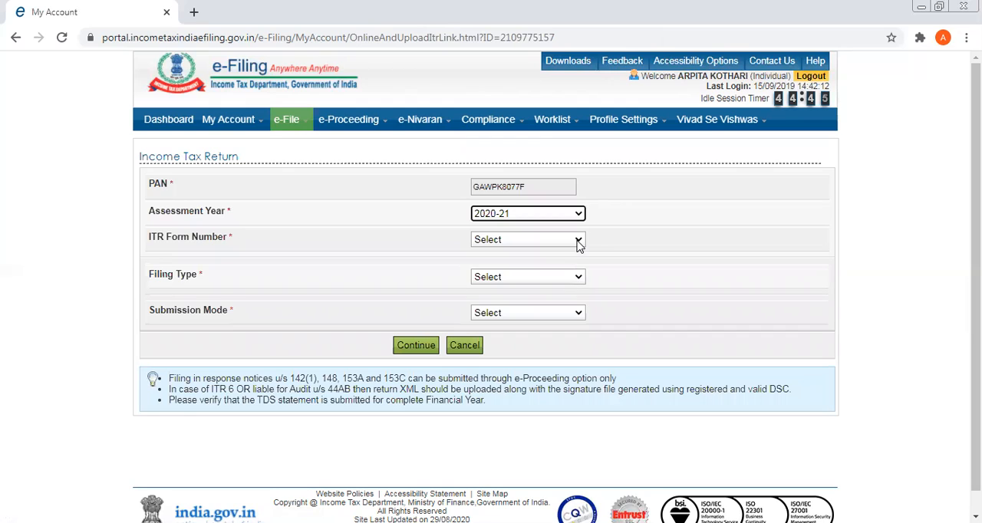
{"action": "left_click", "coordinate": [577, 242]}
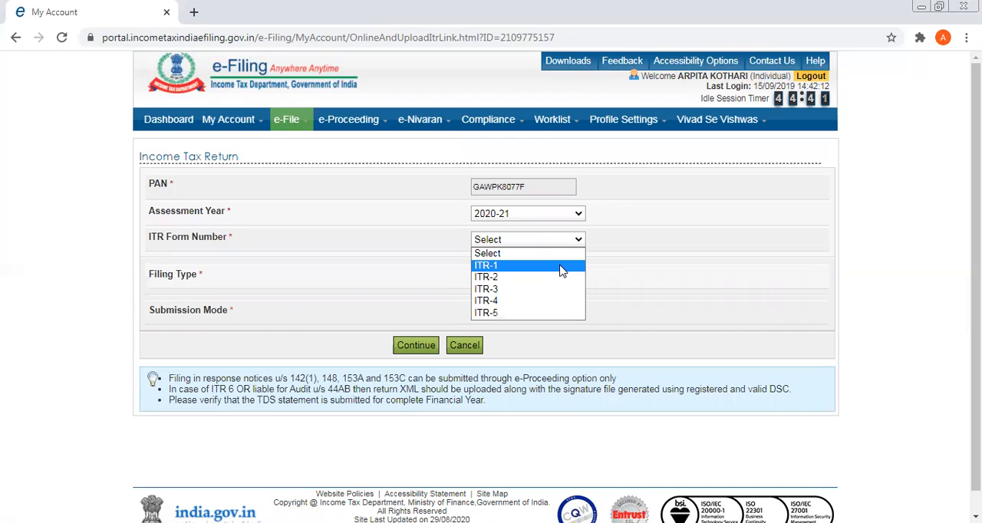
{"action": "left_click", "coordinate": [562, 271]}
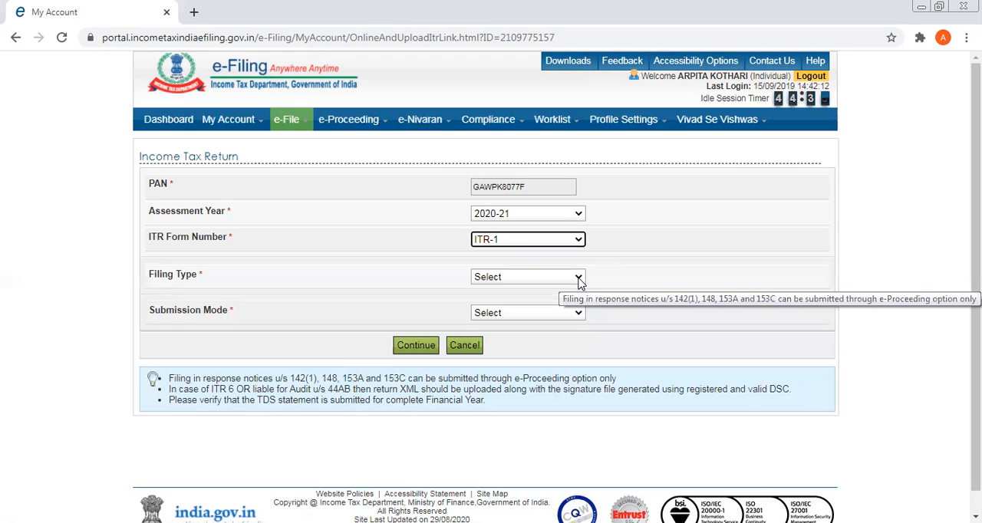
Set the filing type to Original/Revised Return and the submission mode to Prepare and Submit Online.
{"action": "left_click", "coordinate": [579, 283]}
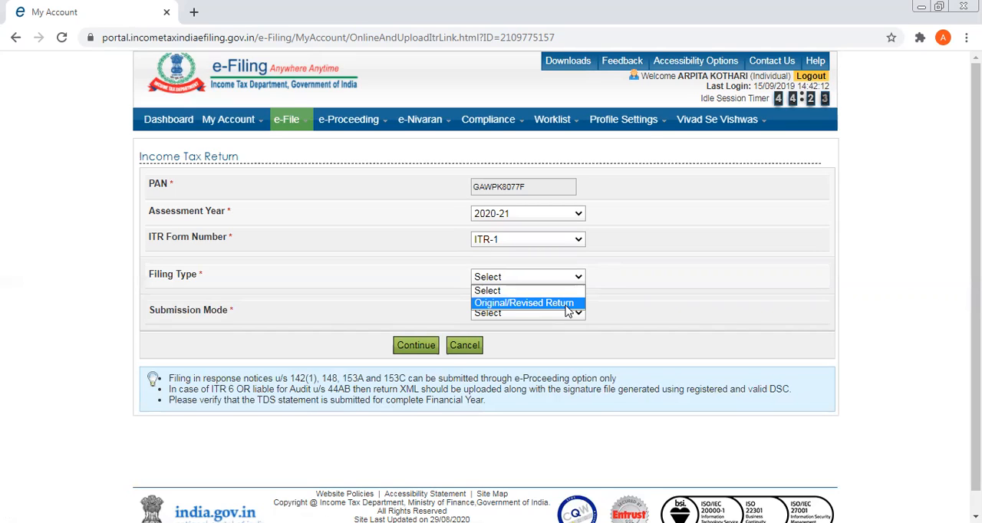
{"action": "left_click", "coordinate": [566, 304]}
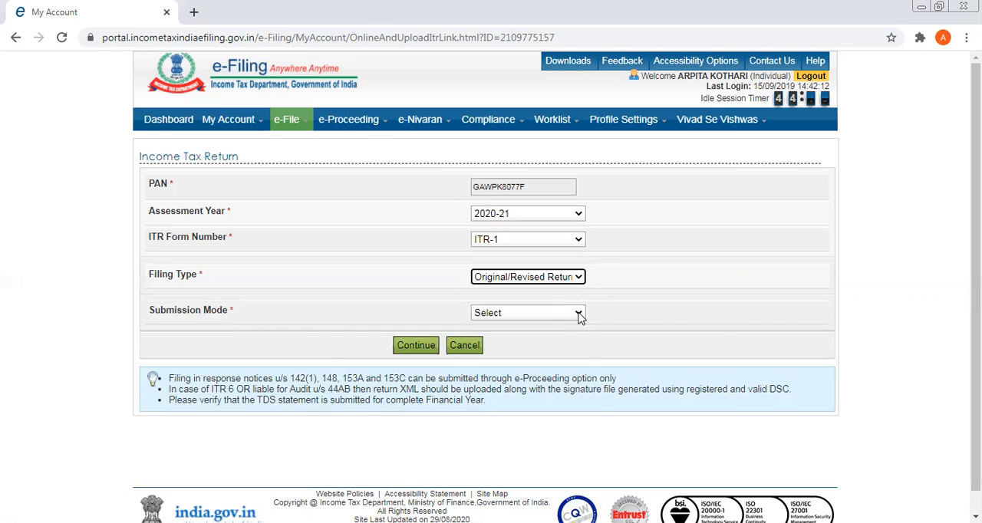
{"action": "left_click", "coordinate": [579, 315]}
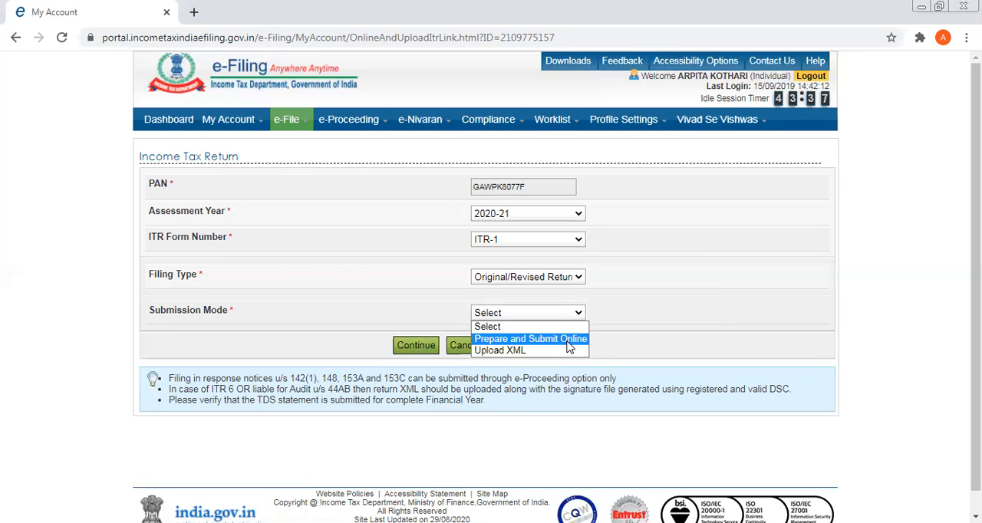
{"action": "left_click", "coordinate": [569, 339]}
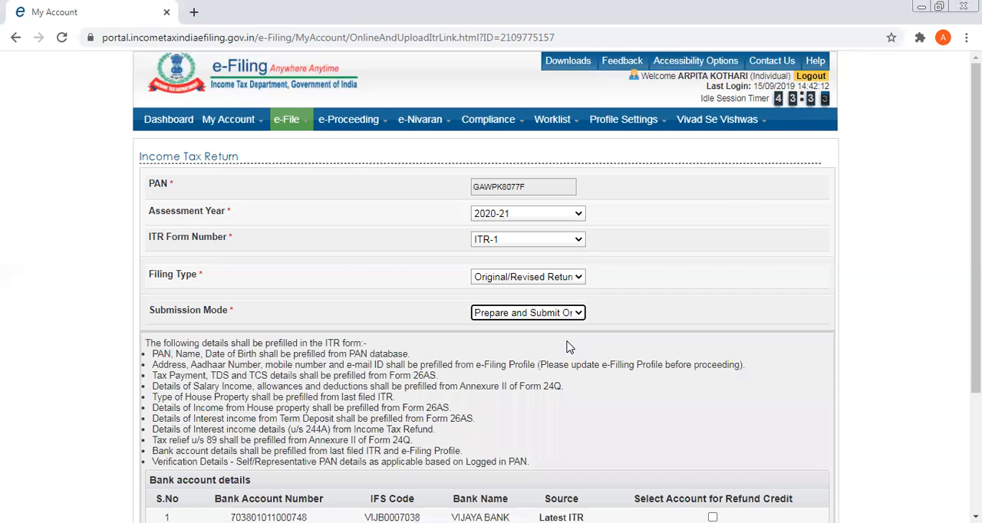
Review the prefill notes and refund bank account details, and cancel the online return.
{"action": "left_click", "coordinate": [706, 400]}
{"action": "scroll", "coordinate": [706, 399], "scroll_direction": "down", "scroll_amount": 1}
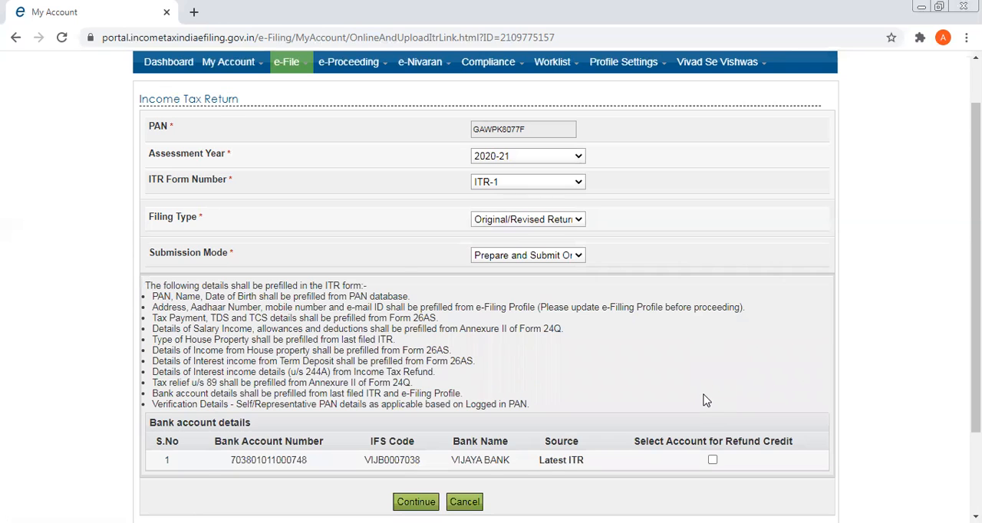
{"action": "scroll", "coordinate": [705, 400], "scroll_direction": "down", "scroll_amount": 1}
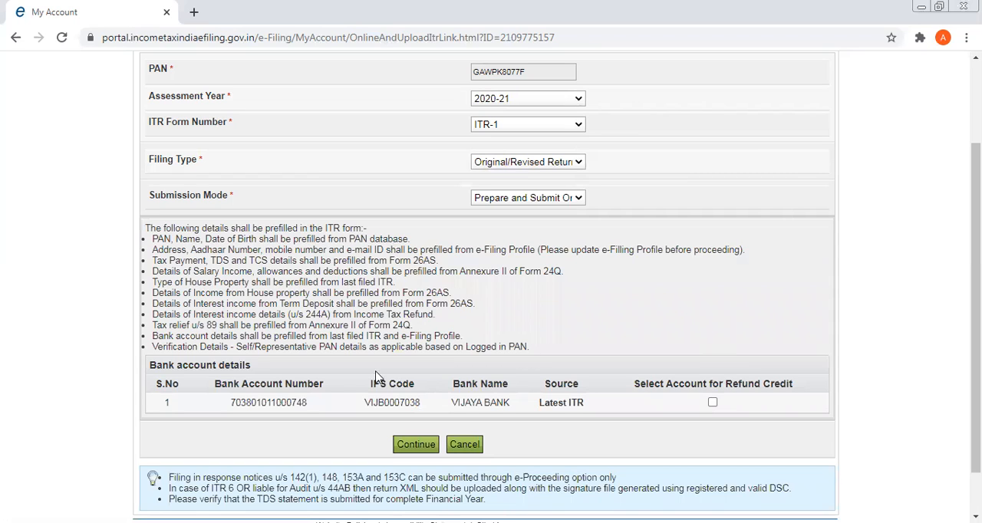
{"action": "left_click", "coordinate": [464, 444]}
{"action": "left_click", "coordinate": [464, 444]}
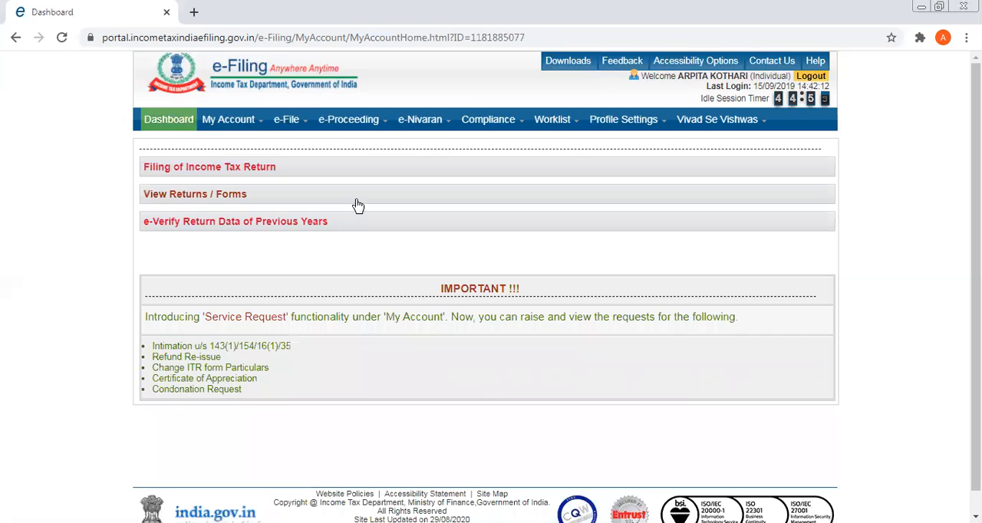
Start a new income tax return with assessment year 2020-21 and form number ITR-1.
{"action": "left_click", "coordinate": [296, 125]}
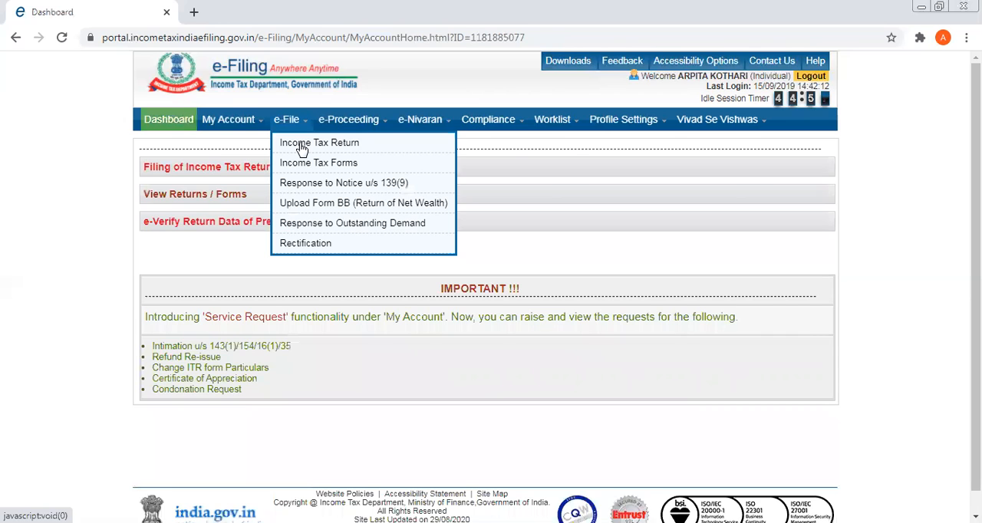
{"action": "left_click", "coordinate": [300, 146]}
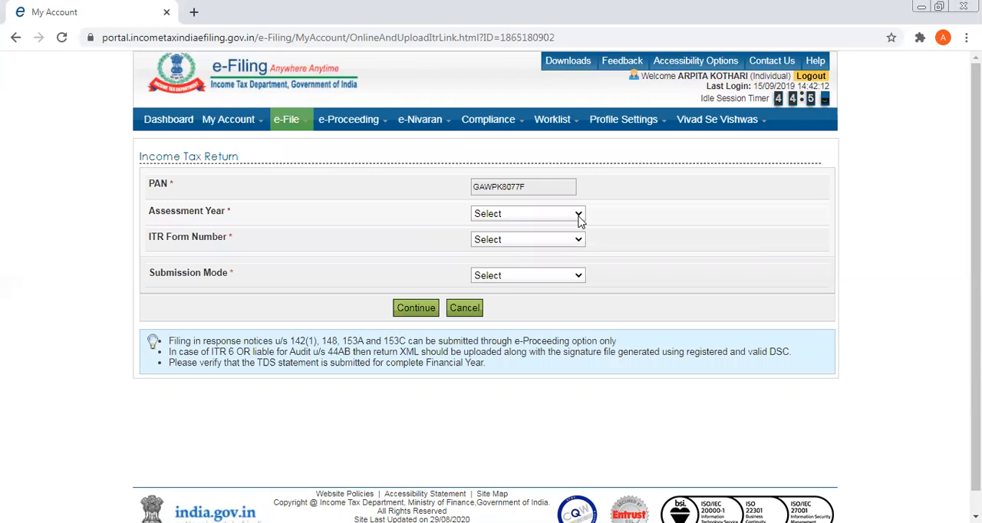
{"action": "left_click", "coordinate": [579, 220]}
{"action": "left_click", "coordinate": [568, 240]}
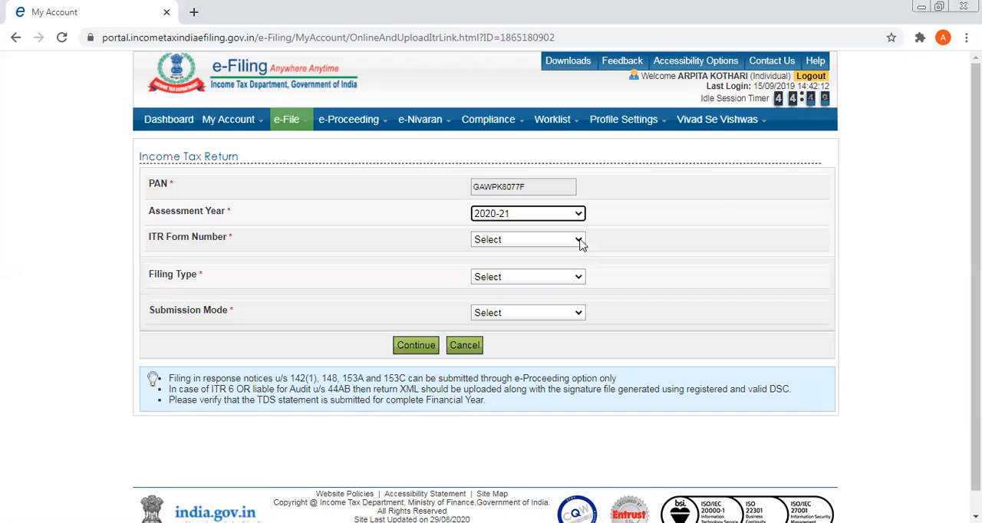
{"action": "left_click", "coordinate": [579, 241]}
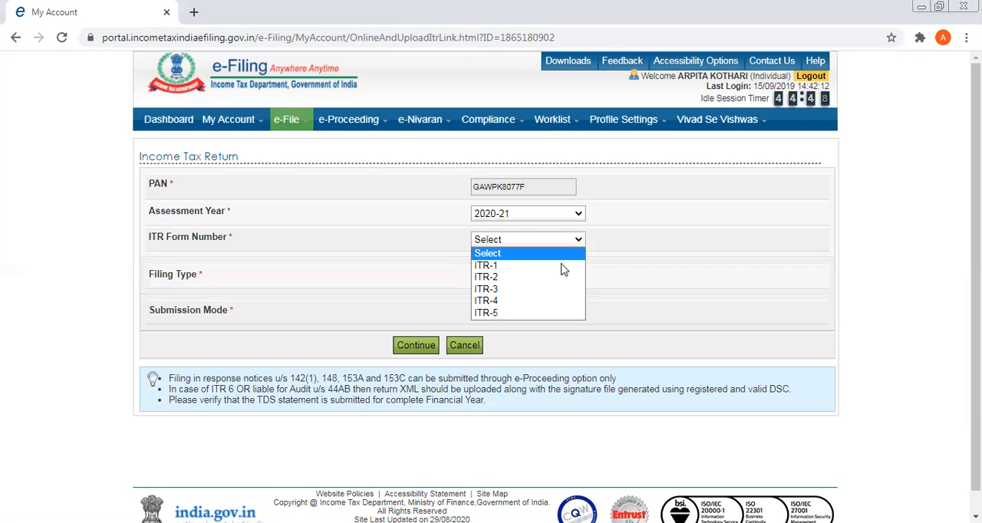
{"action": "left_click", "coordinate": [561, 265]}
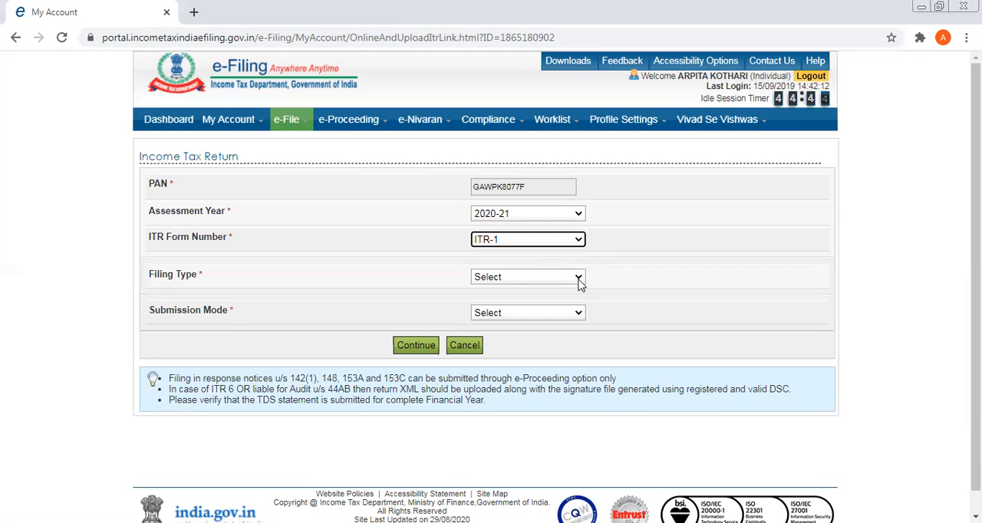
Set the filing type to Original/Revised Return and the submission mode to Upload XML.
{"action": "left_click", "coordinate": [579, 283]}
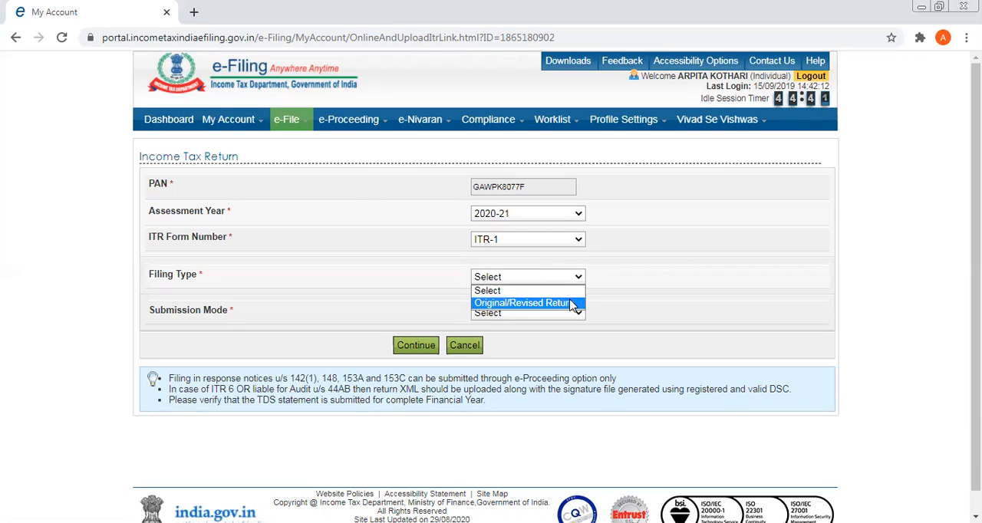
{"action": "left_click", "coordinate": [571, 304]}
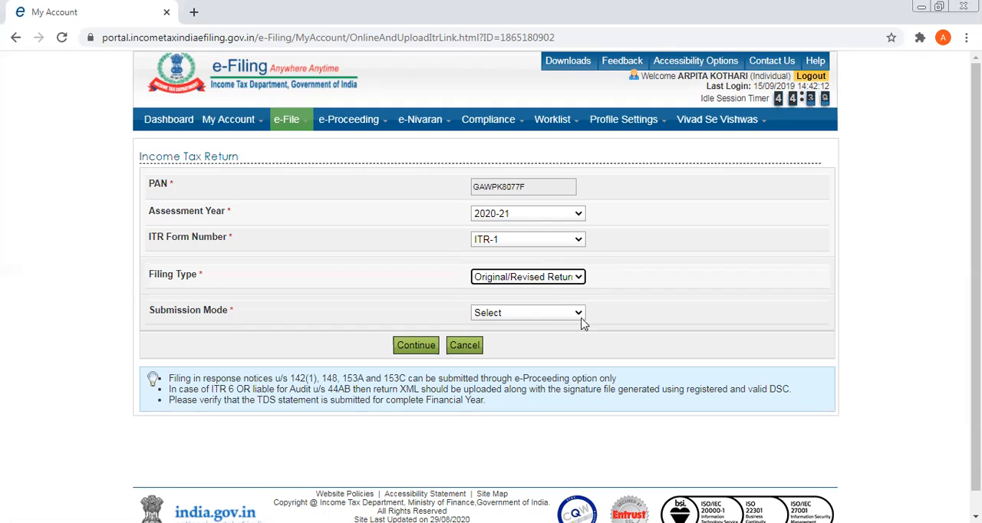
{"action": "left_click", "coordinate": [579, 316]}
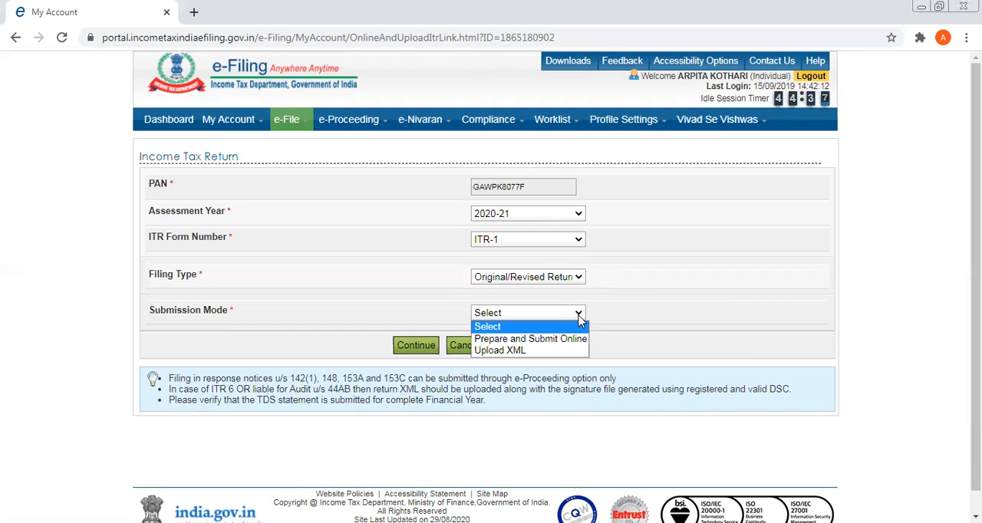
{"action": "left_click", "coordinate": [539, 352]}
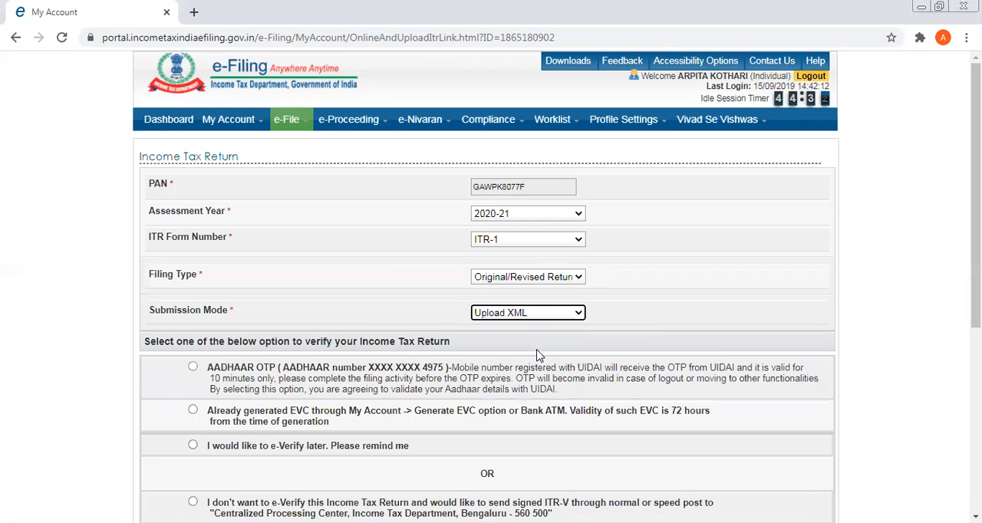
Choose to send the signed ITR-V by post instead of e-verifying, and accept the prefill consent.
{"action": "left_click", "coordinate": [644, 325]}
{"action": "scroll", "coordinate": [643, 320], "scroll_direction": "down", "scroll_amount": 1}
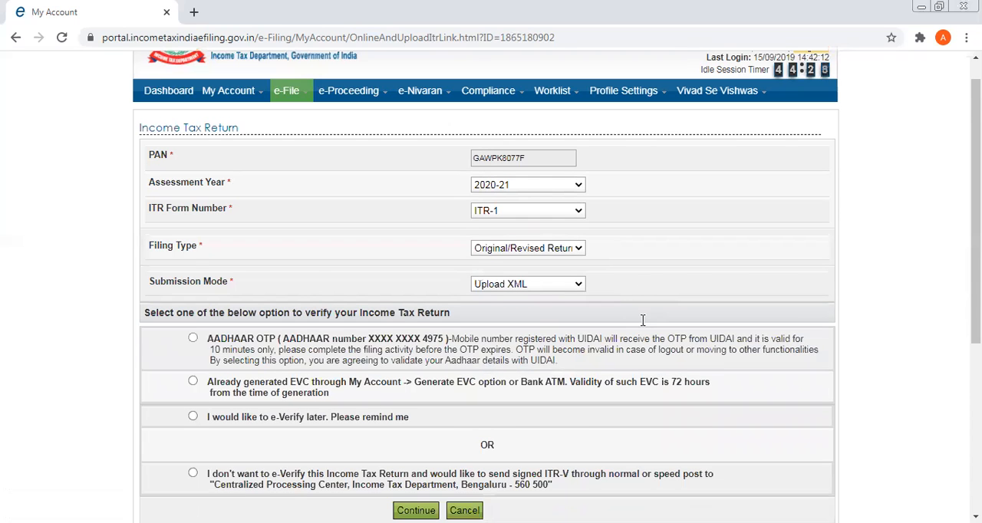
{"action": "scroll", "coordinate": [642, 321], "scroll_direction": "down", "scroll_amount": 1}
{"action": "scroll", "coordinate": [642, 325], "scroll_direction": "down", "scroll_amount": 1}
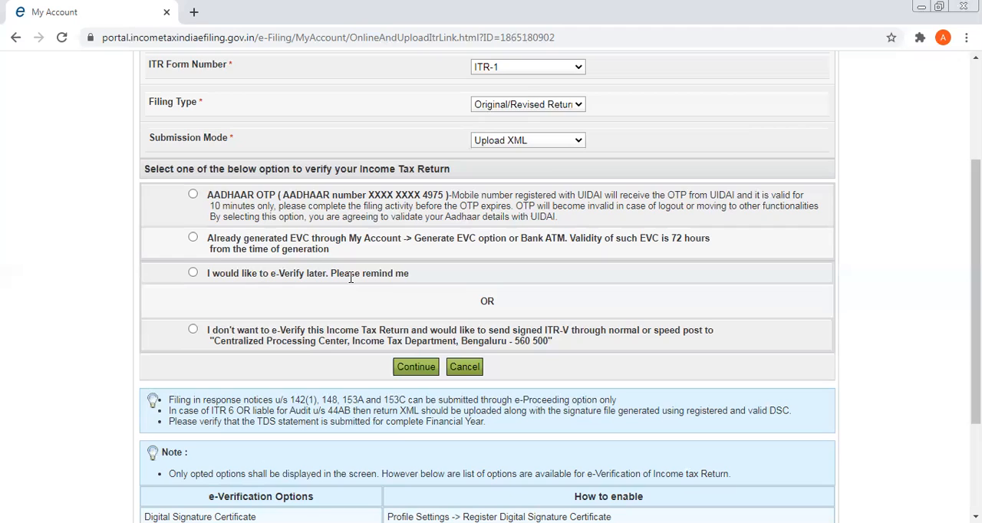
{"action": "left_click", "coordinate": [192, 330]}
{"action": "left_click", "coordinate": [421, 369]}
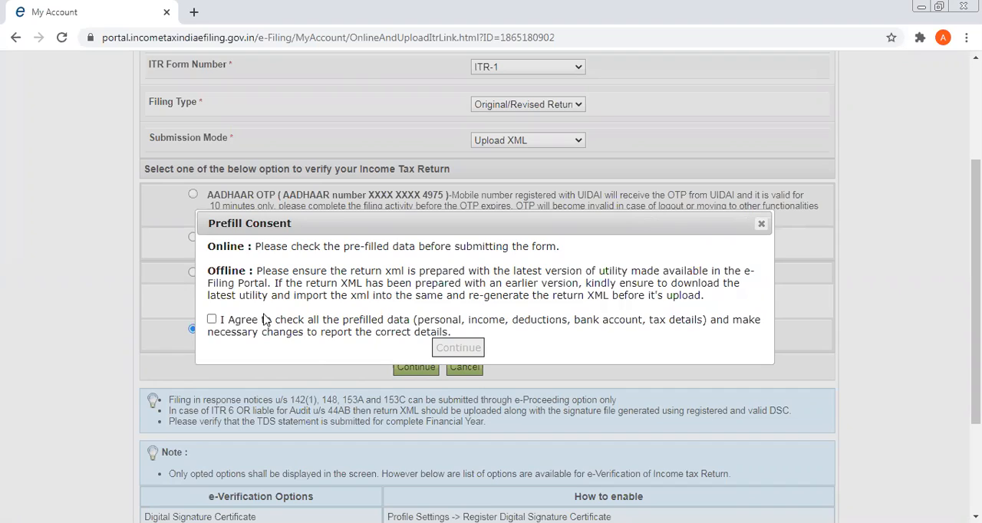
{"action": "left_click", "coordinate": [212, 319]}
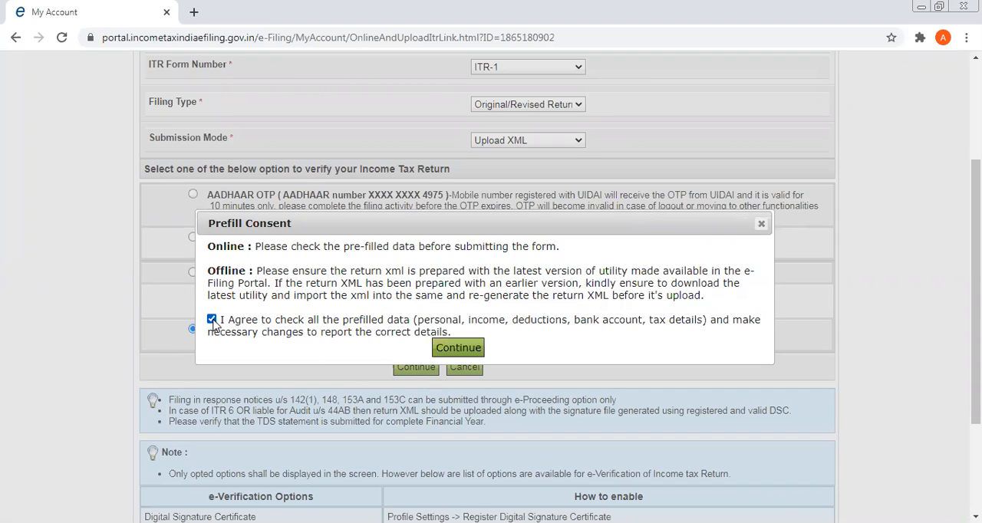
{"action": "left_click", "coordinate": [458, 349]}
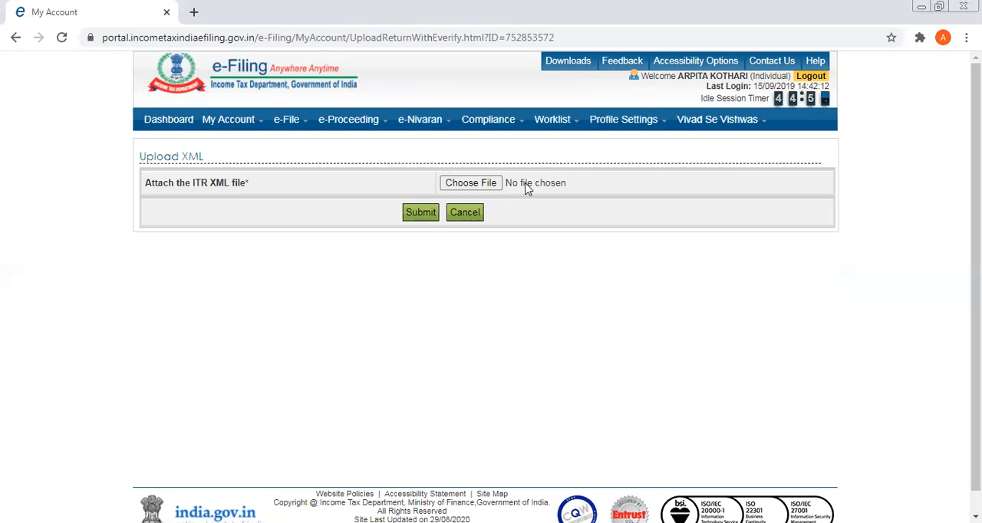
Attach the ITR-1 XML file from the desktop to the return upload.
{"action": "left_click", "coordinate": [478, 186]}
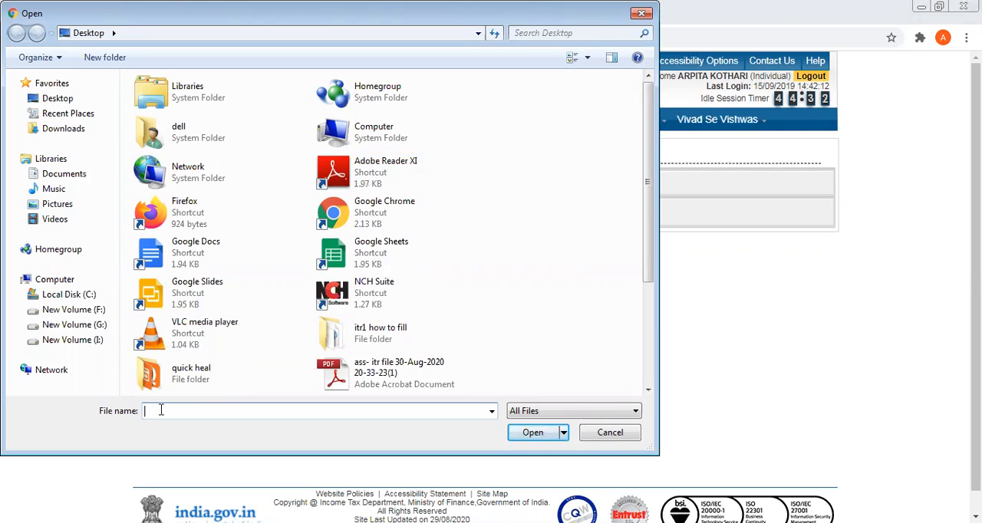
{"action": "type", "text": "i"}
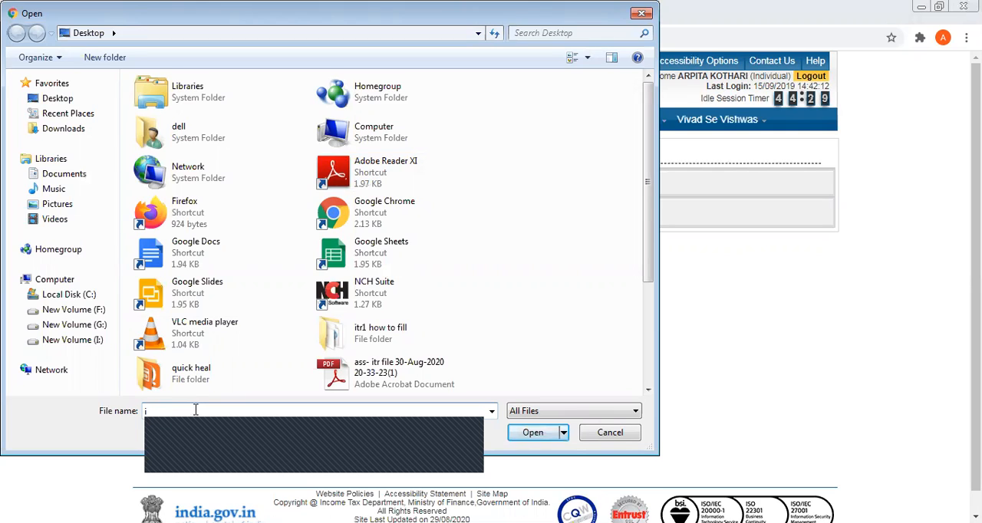
{"action": "type", "text": "tr"}
{"action": "left_click", "coordinate": [197, 454]}
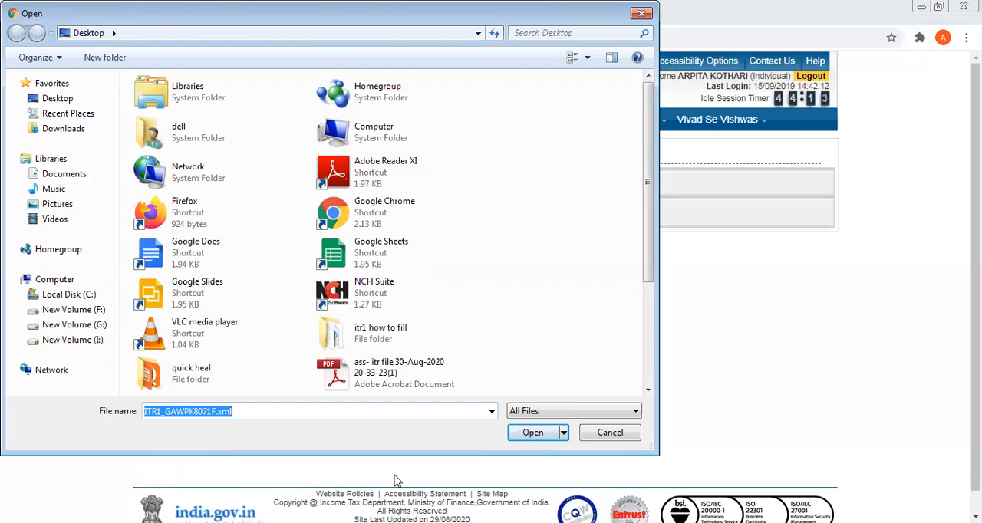
{"action": "left_click", "coordinate": [532, 432]}
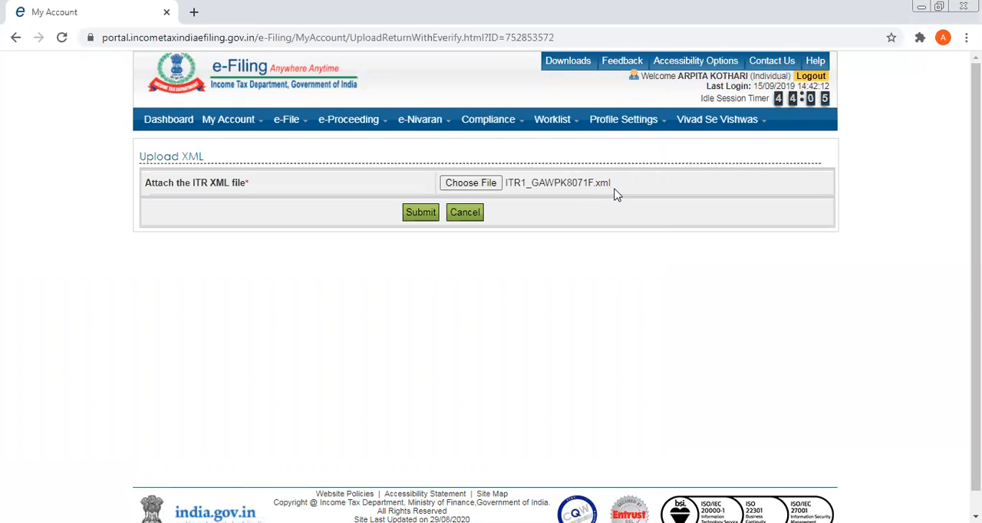
Cancel the XML upload and the return form, and log out of the account.
{"action": "left_click", "coordinate": [430, 217]}
{"action": "left_click", "coordinate": [465, 215]}
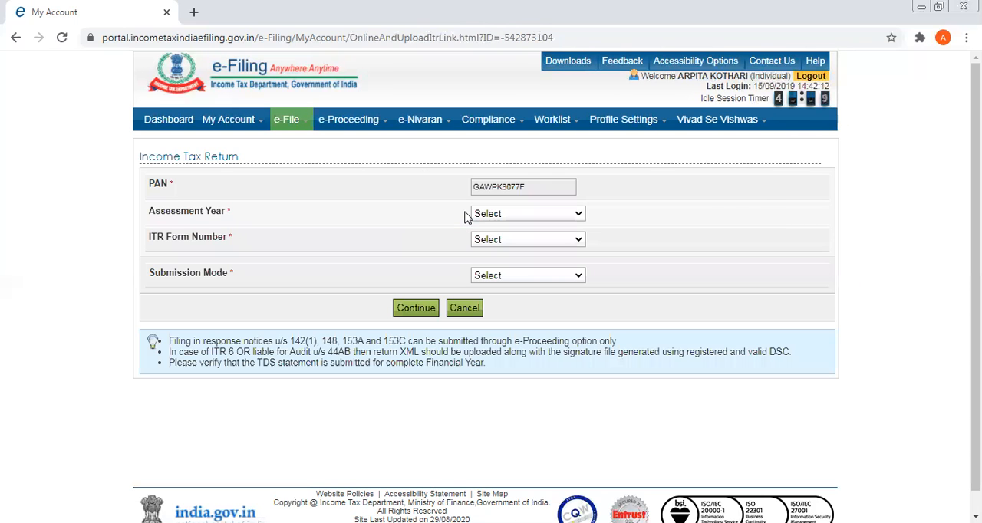
{"action": "left_click", "coordinate": [464, 311]}
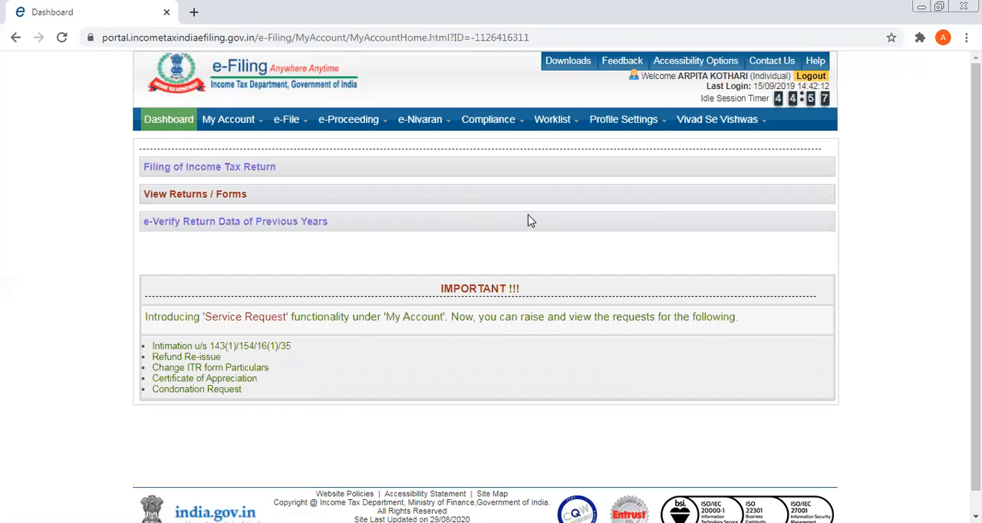
{"action": "left_click", "coordinate": [812, 80]}
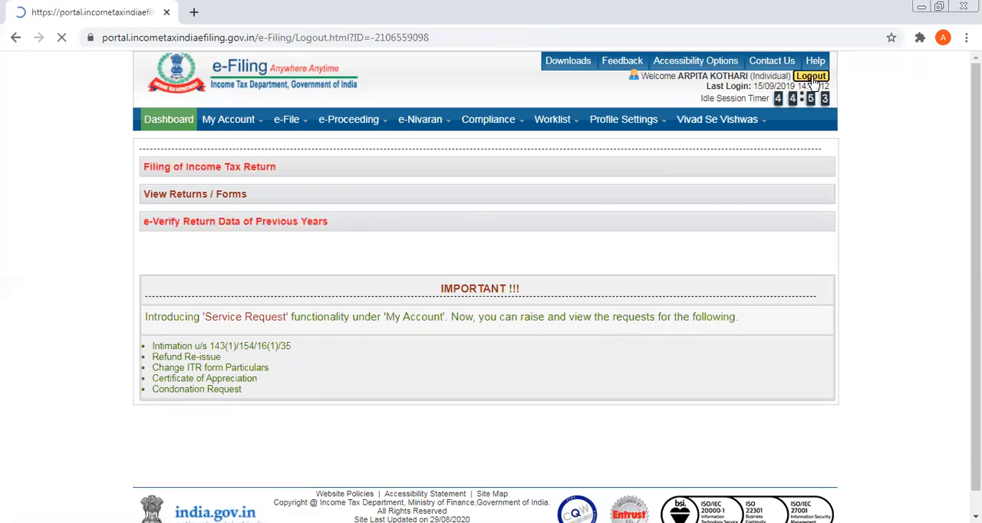